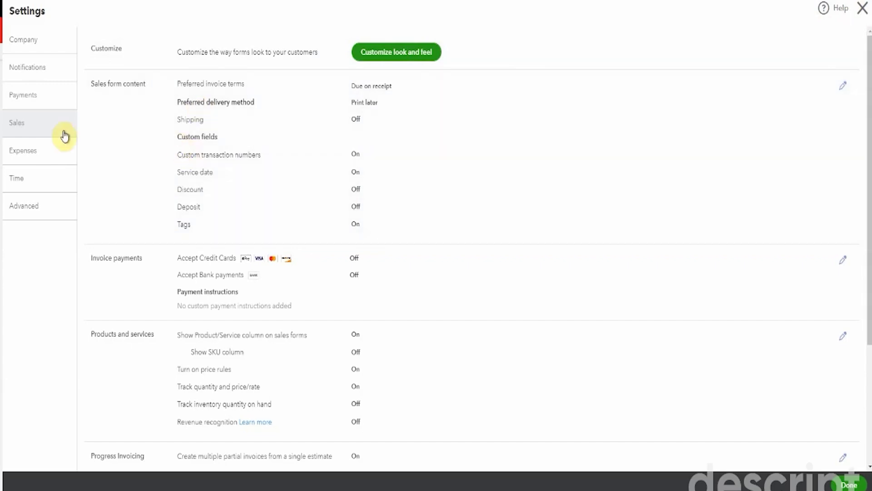
Step: Switch on revenue recognition in the products and services settings, keep Monthly frequency, and save
scroll(220, 307, "down", 2)
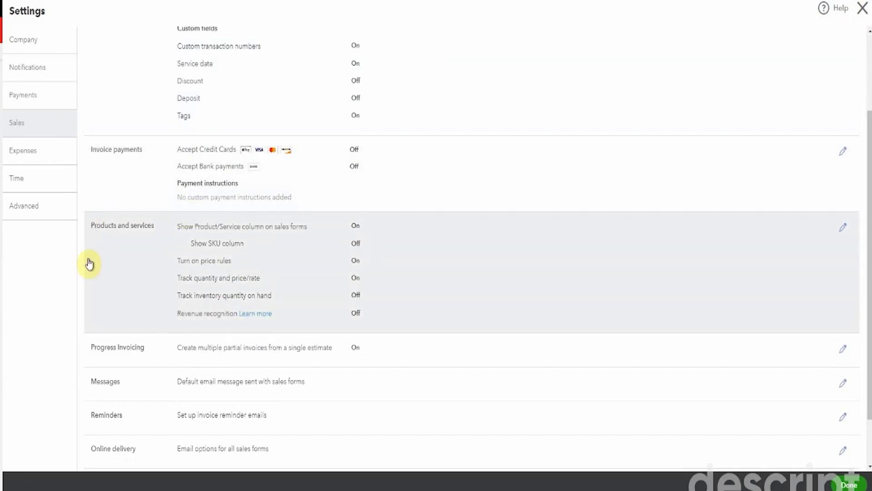
left_click(842, 228)
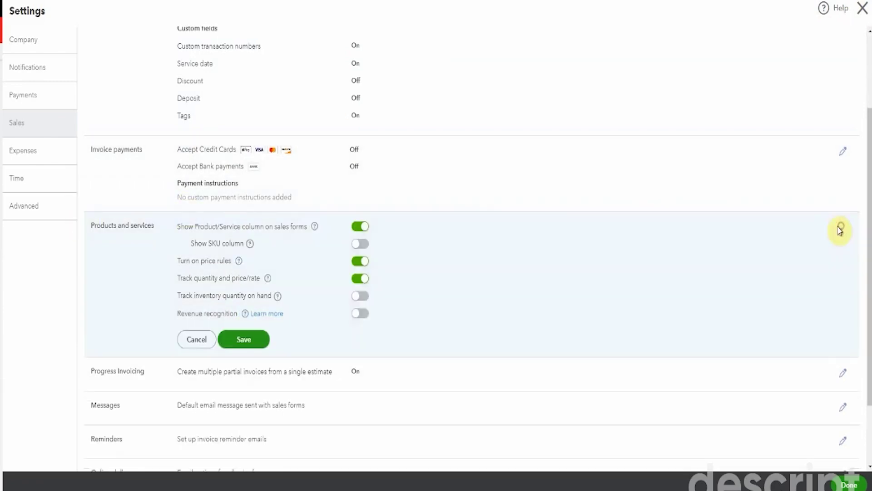
left_click(361, 316)
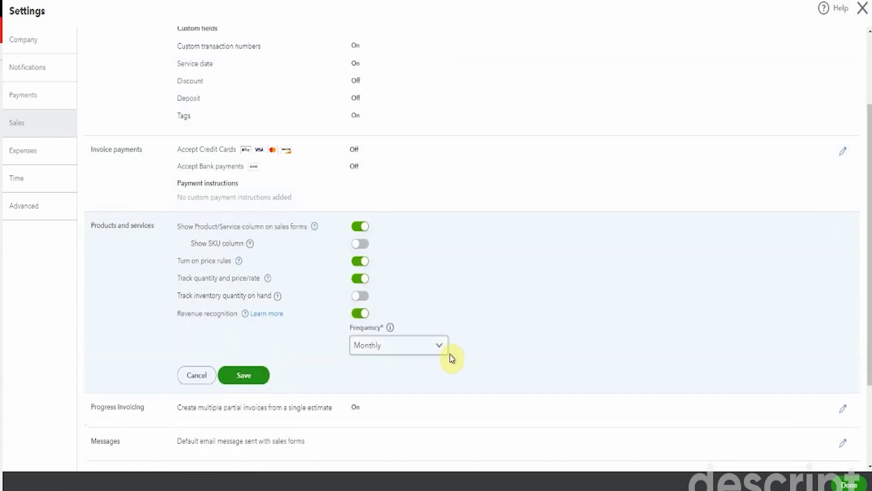
scroll(449, 357, "down", 2)
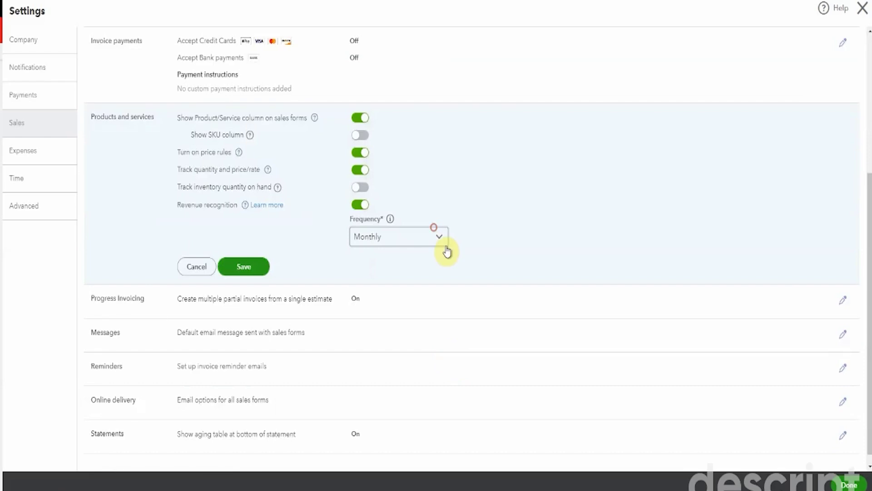
left_click(441, 237)
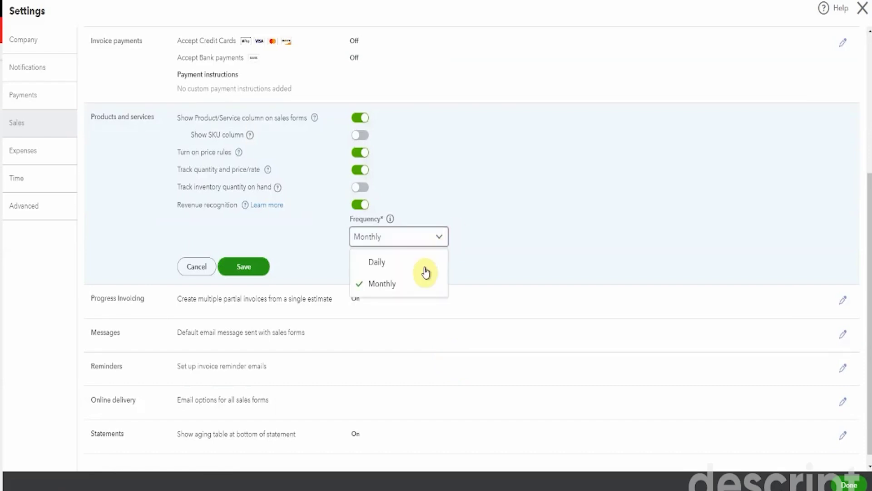
left_click(384, 285)
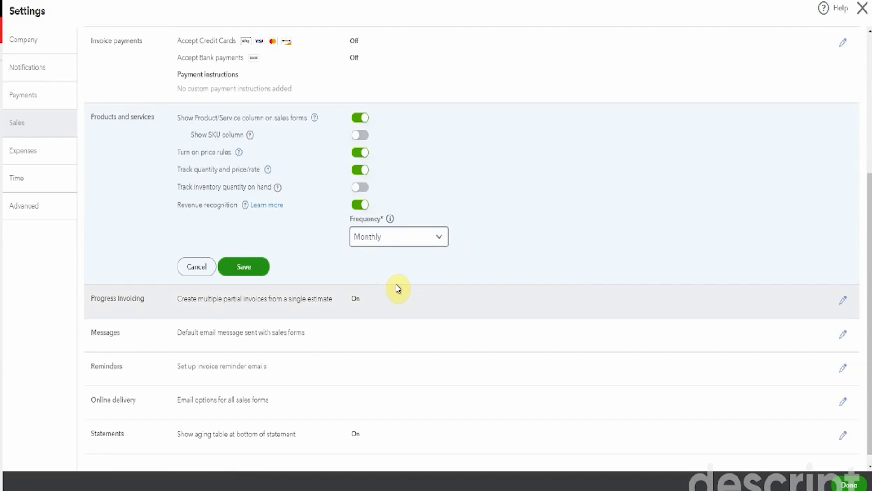
left_click(237, 265)
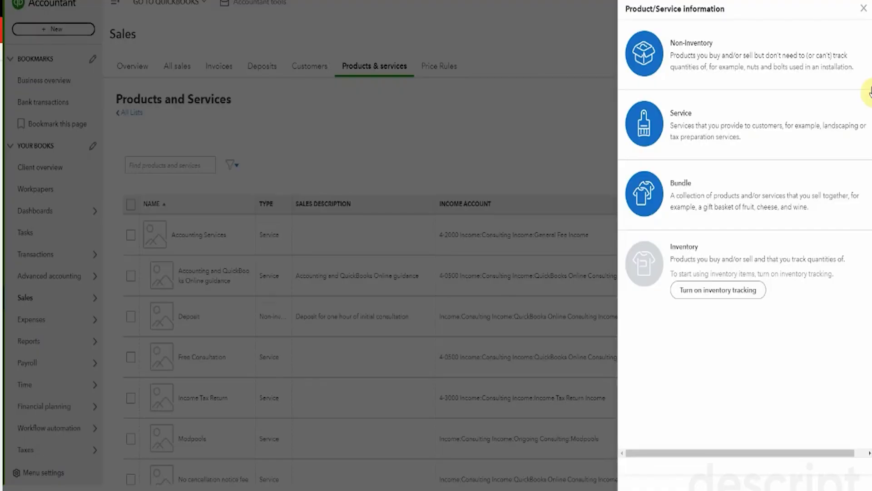
Step: Start a new service named 'Annual Subscription' and tick 'I recognize revenue monthly'
left_click(683, 136)
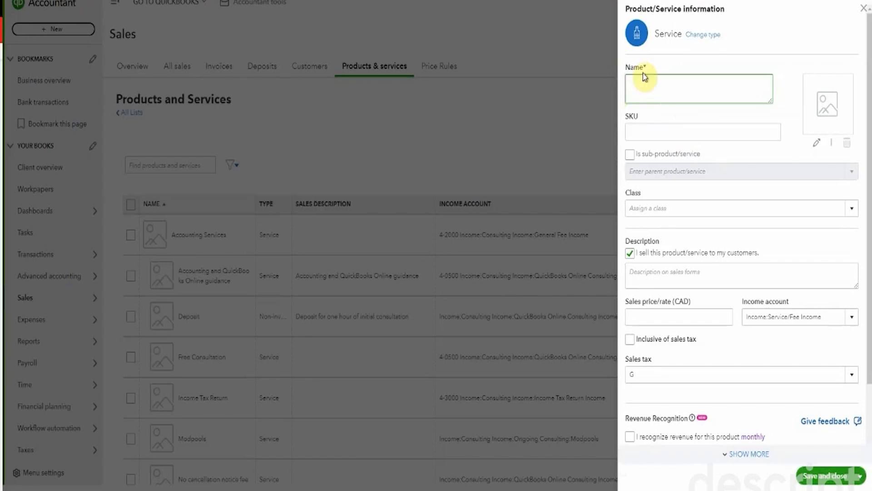
type("Annual Subacription")
scroll(713, 209, "down", 2)
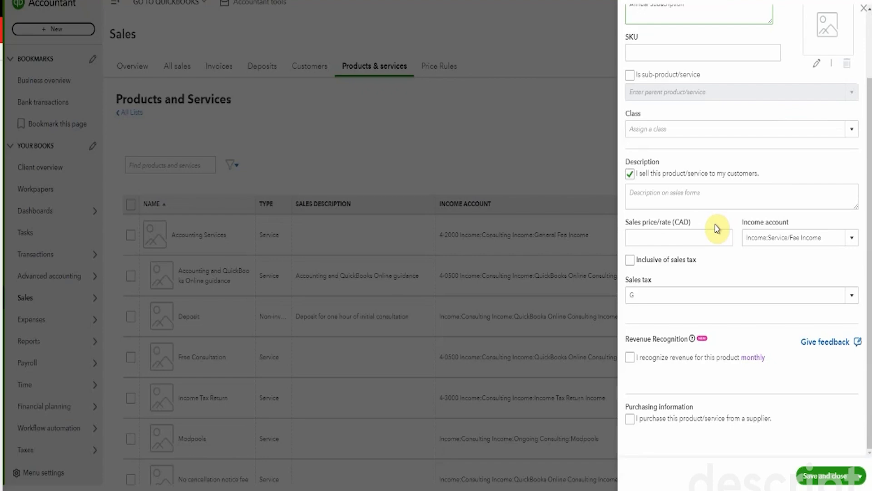
left_click(630, 357)
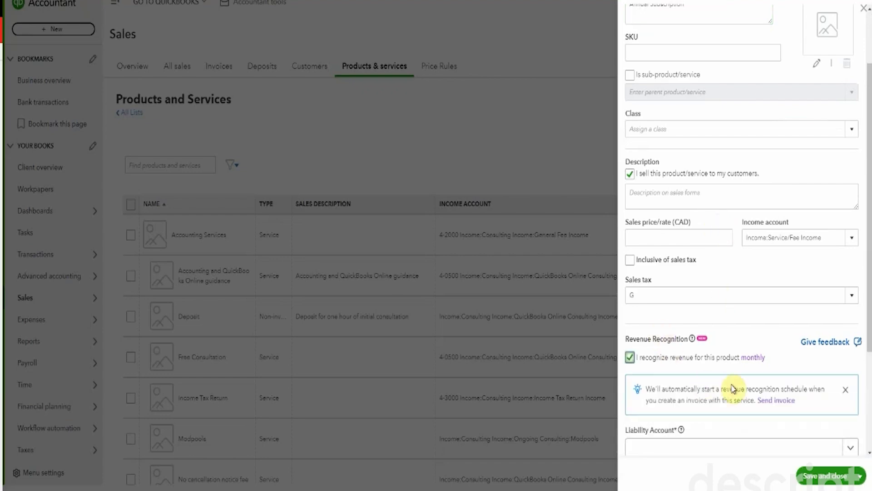
Step: Set the service duration to 24 months and the liability account to Deferred Revenue
scroll(733, 388, "down", 3)
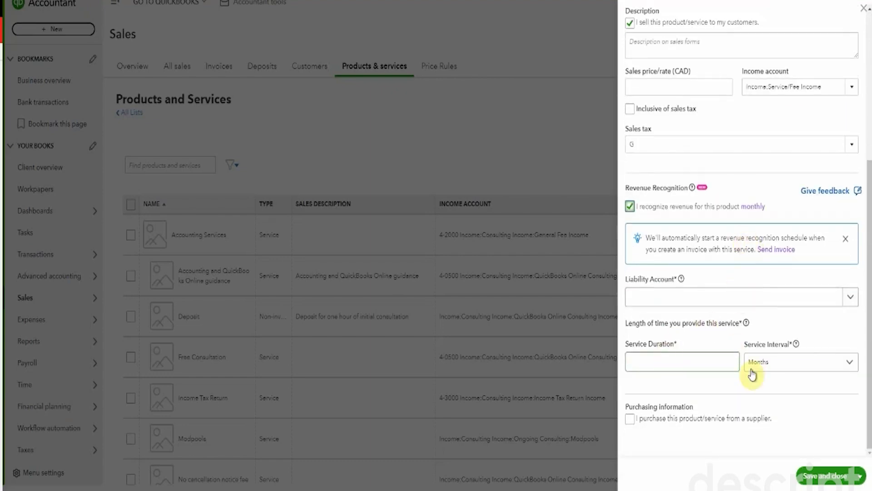
left_click(676, 357)
type("12")
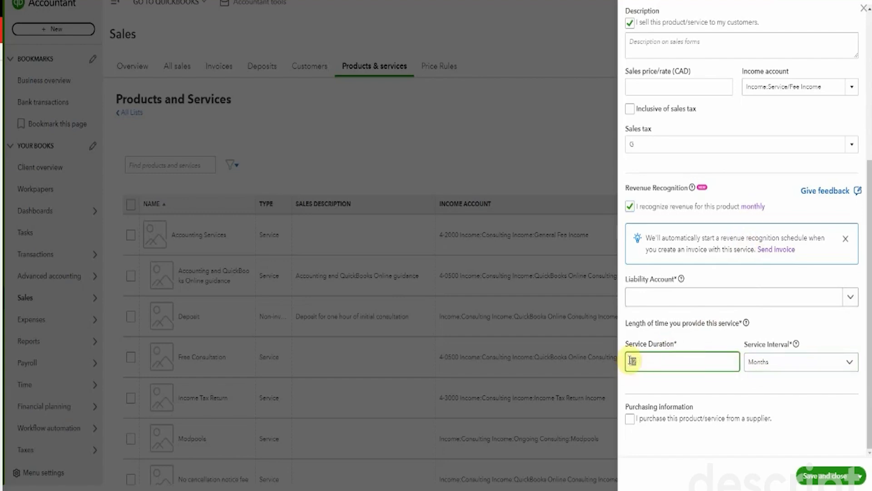
type("24")
key("Tab")
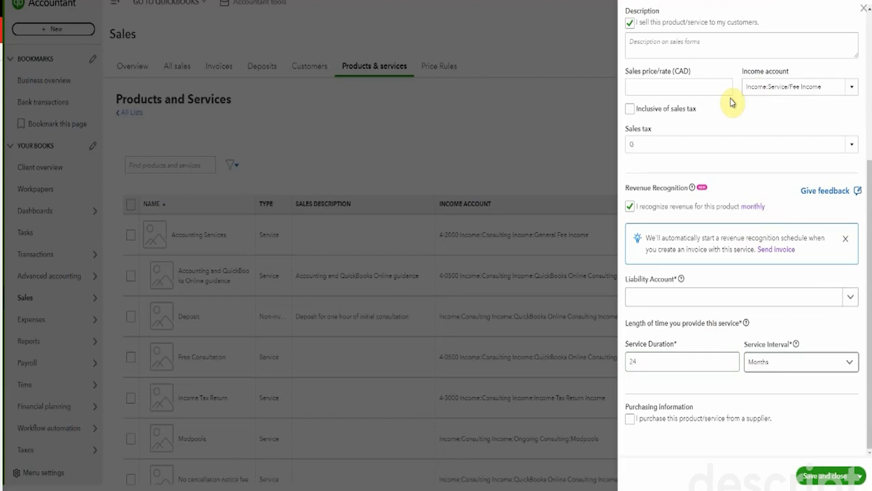
left_click(798, 295)
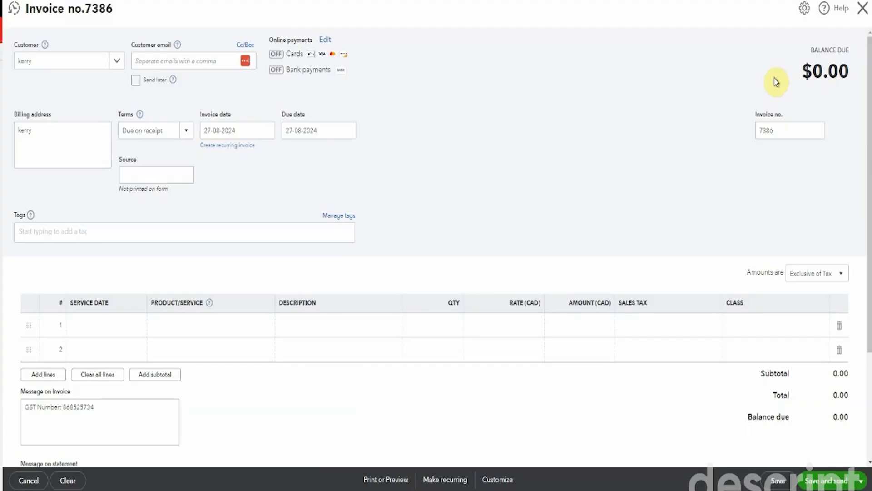
Step: Add an Annual Subscription line at 150,000 with zero-rated Z sales tax
left_click(217, 333)
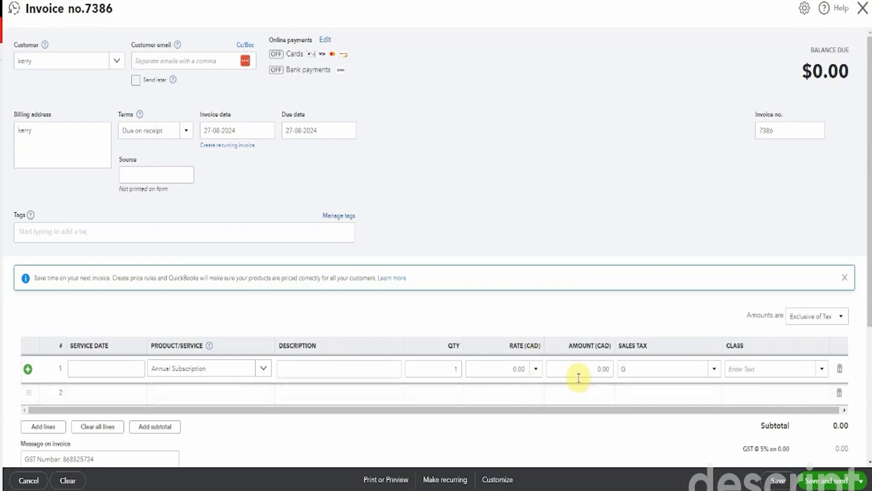
left_click(608, 367)
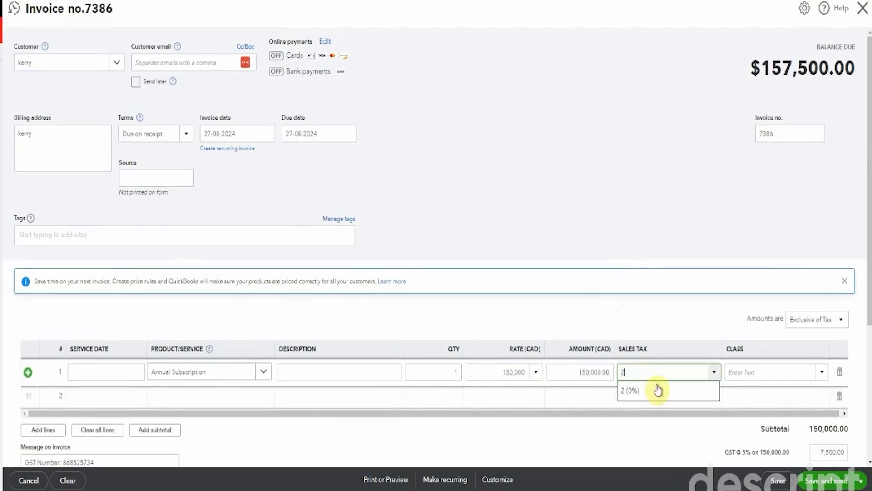
left_click(657, 387)
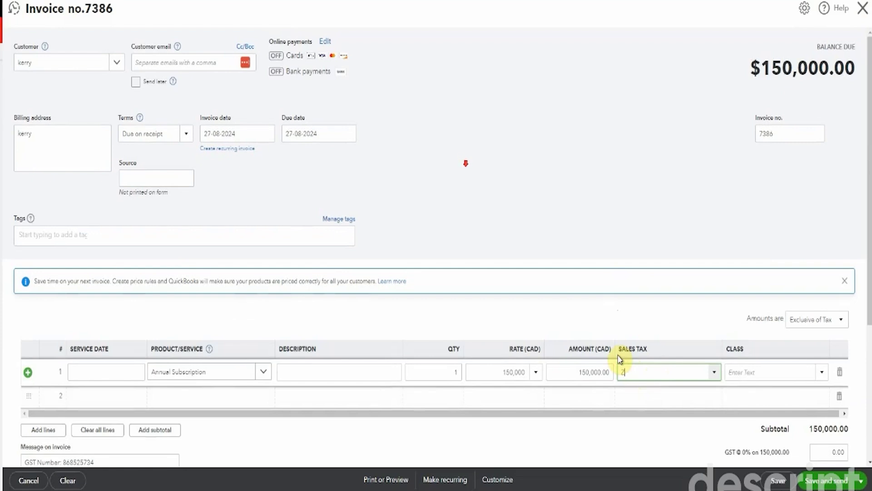
Step: Set the line's service date to 27-08-2024 and save the invoice
scroll(356, 242, "down", 4)
scroll(739, 448, "up", 4)
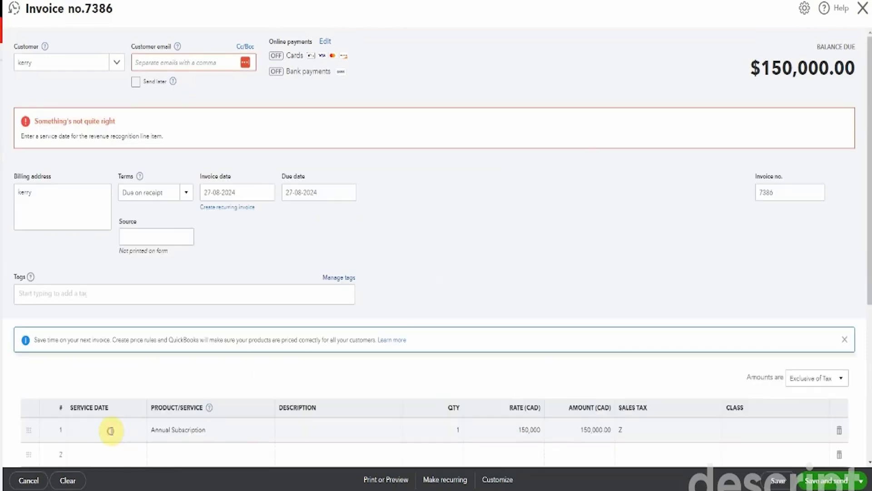
left_click(134, 430)
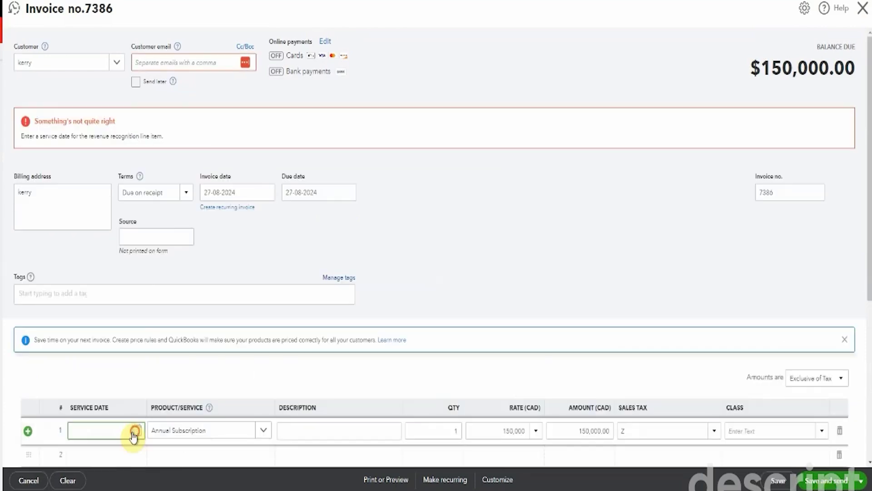
left_click(135, 430)
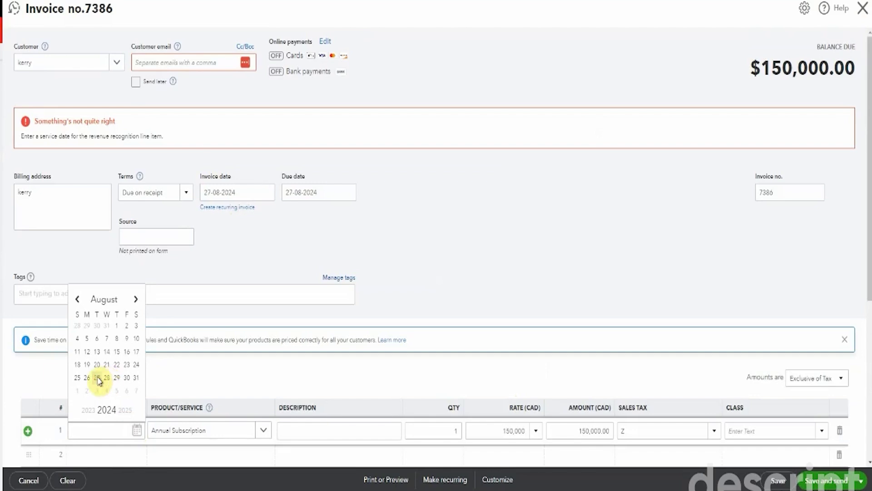
left_click(97, 378)
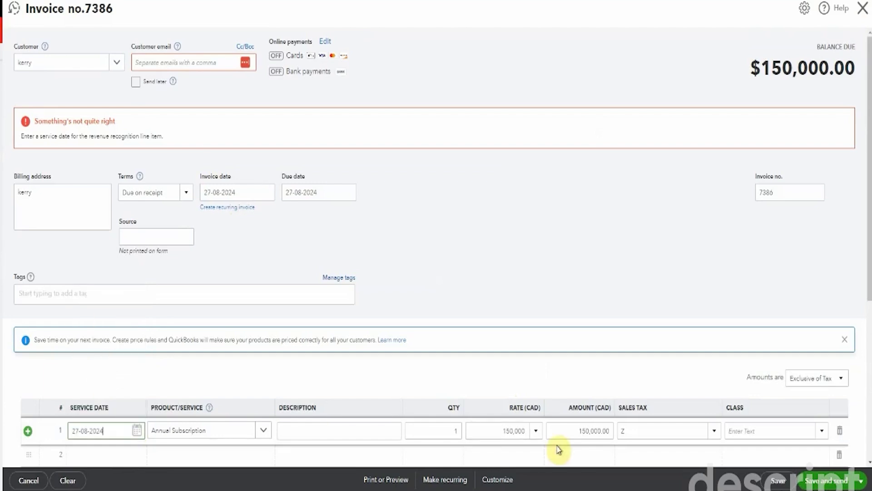
left_click(778, 480)
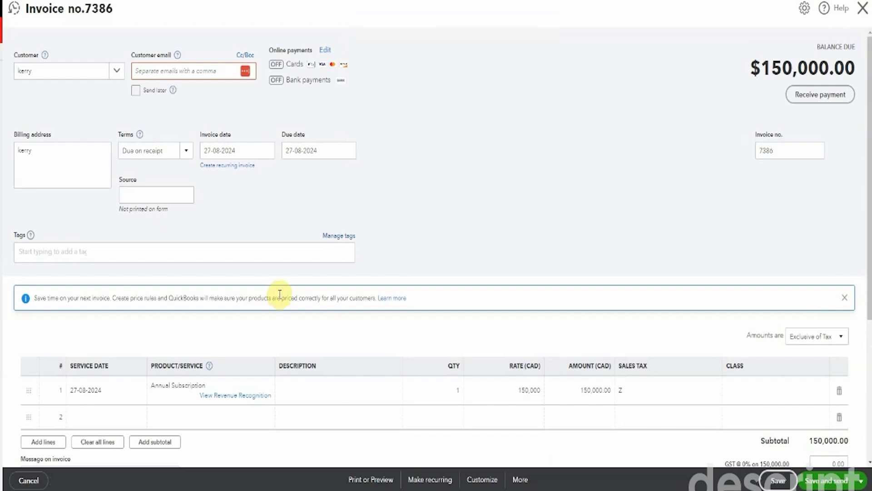
Step: Open the revenue recognition schedule for the Annual Subscription line
left_click(234, 398)
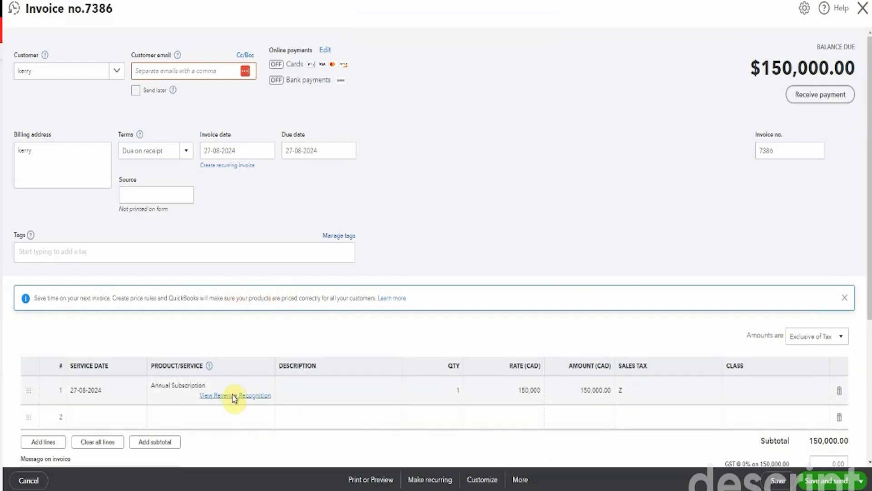
left_click(234, 397)
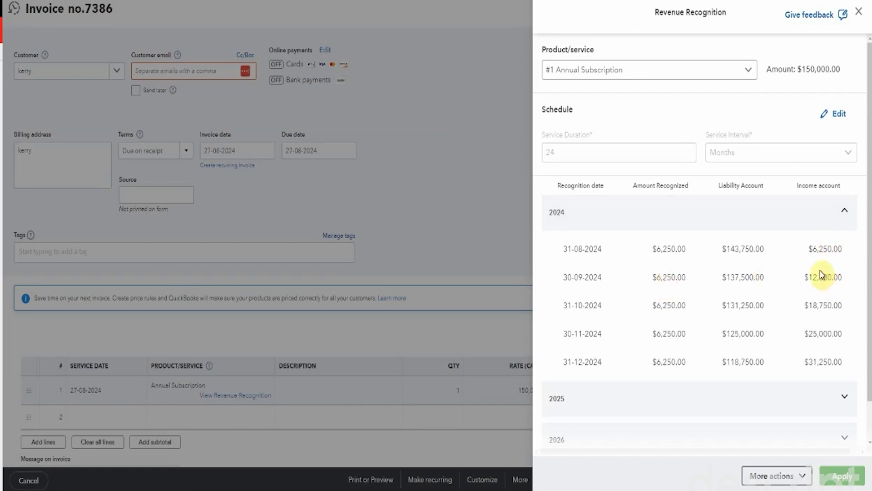
scroll(826, 295, "down", 1)
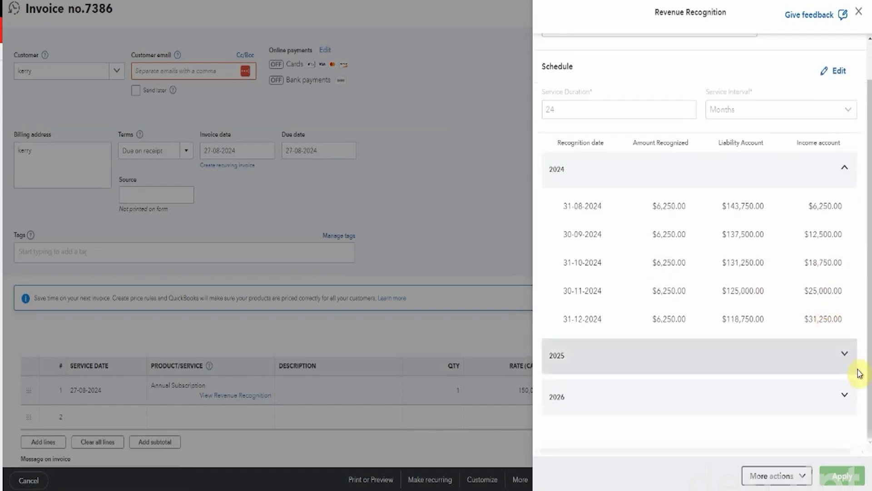
Step: Expand the 2025 and 2026 entries down to the final 31-07-2026 recognition
left_click(845, 354)
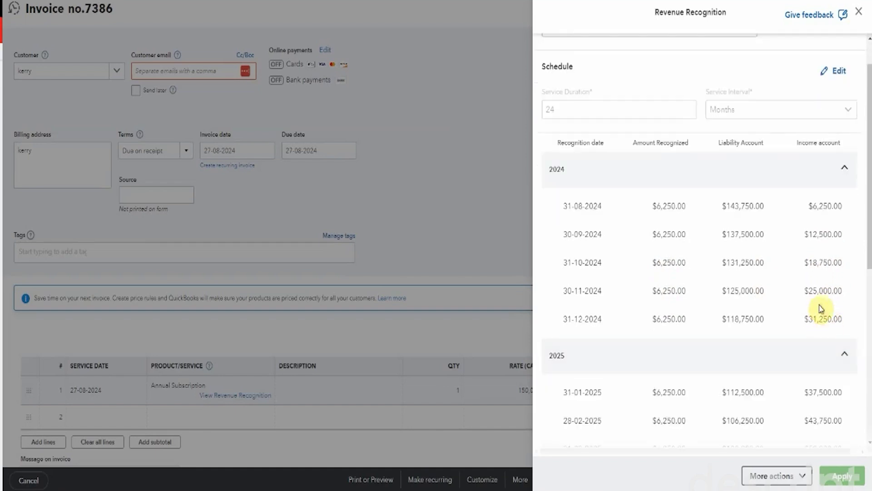
scroll(800, 277, "down", 5)
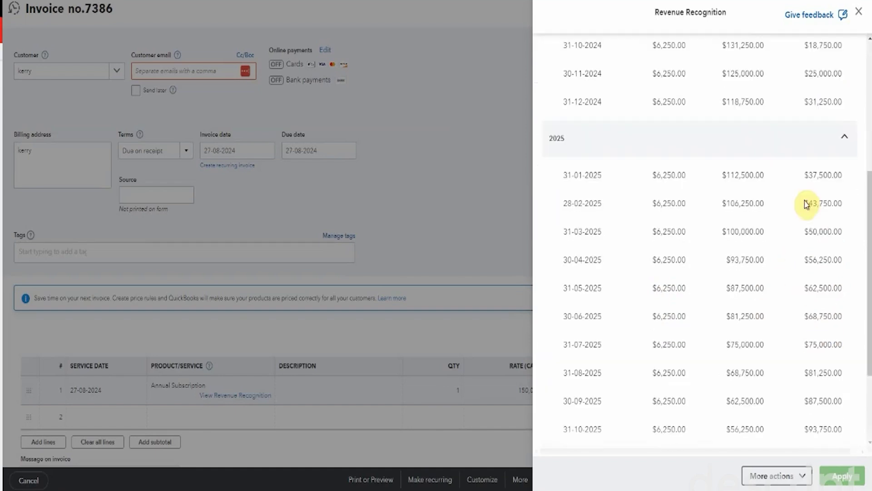
scroll(813, 206, "down", 1)
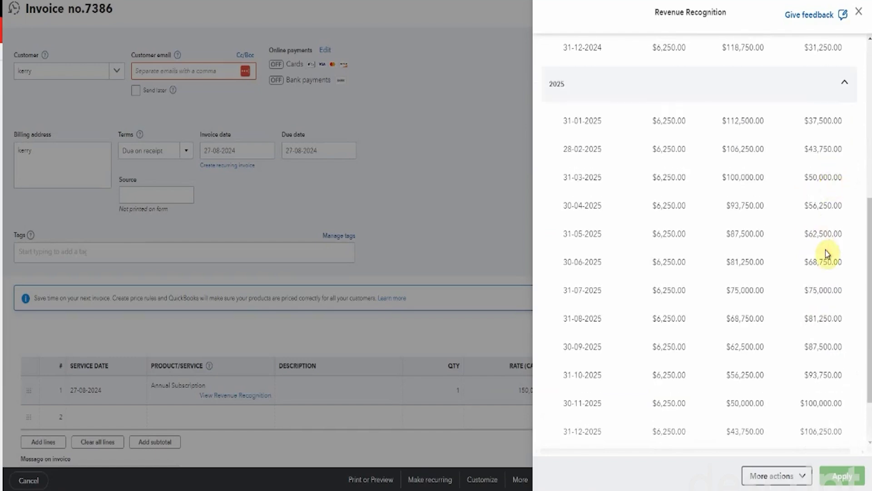
scroll(825, 251, "down", 1)
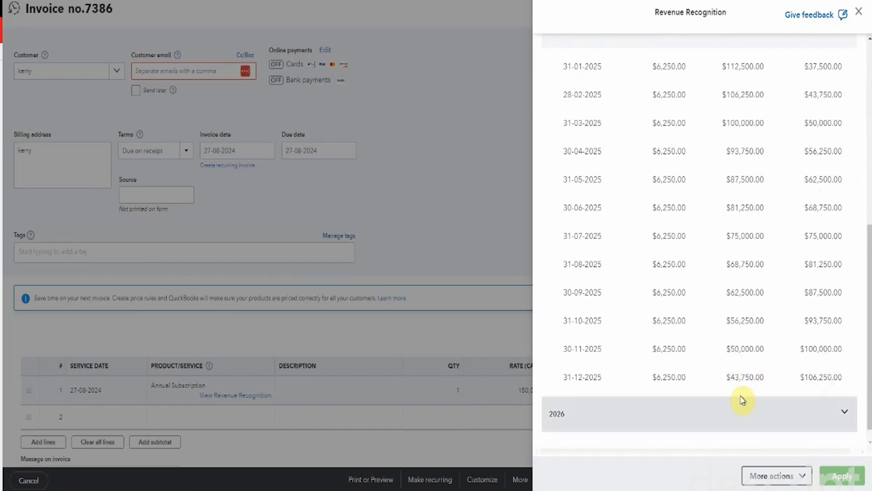
left_click(826, 418)
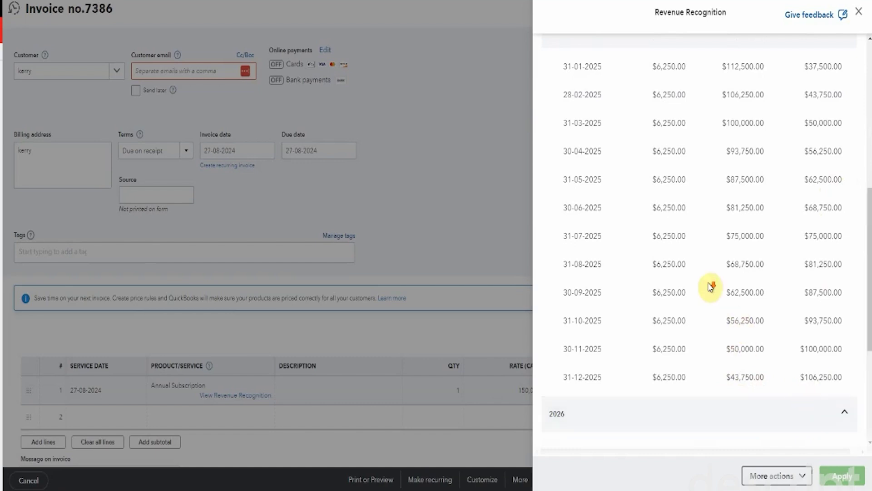
scroll(707, 287, "down", 5)
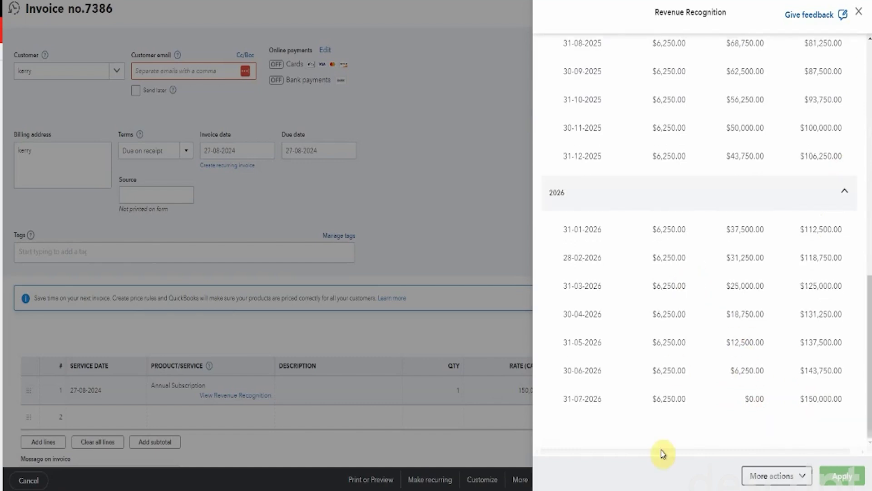